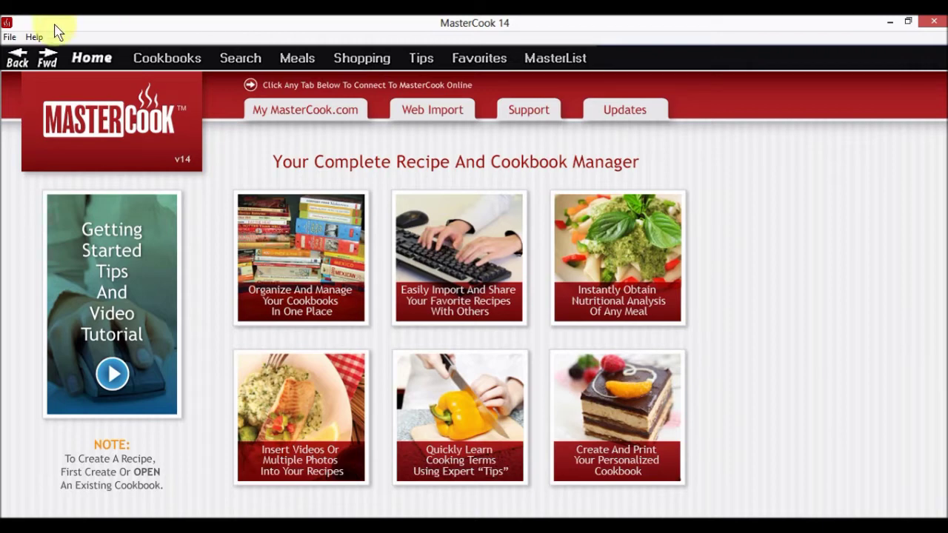
- Open File > Backup and Merge, close the main MasterCook window and show the Merge tab
click(9, 37)
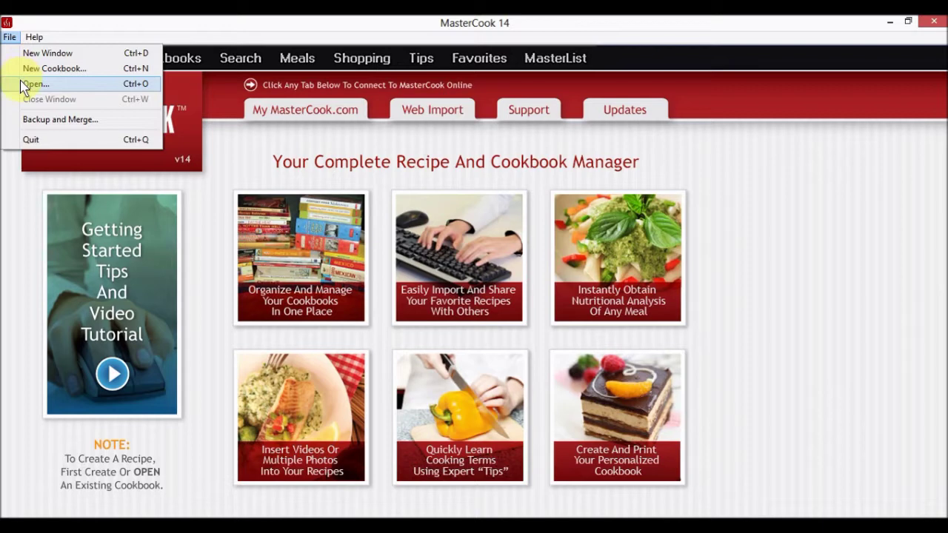
click(32, 121)
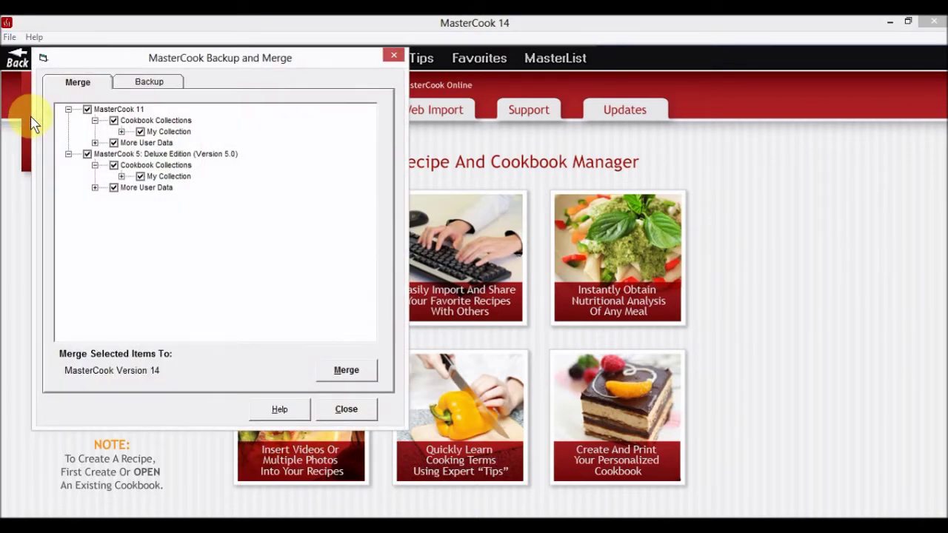
click(935, 24)
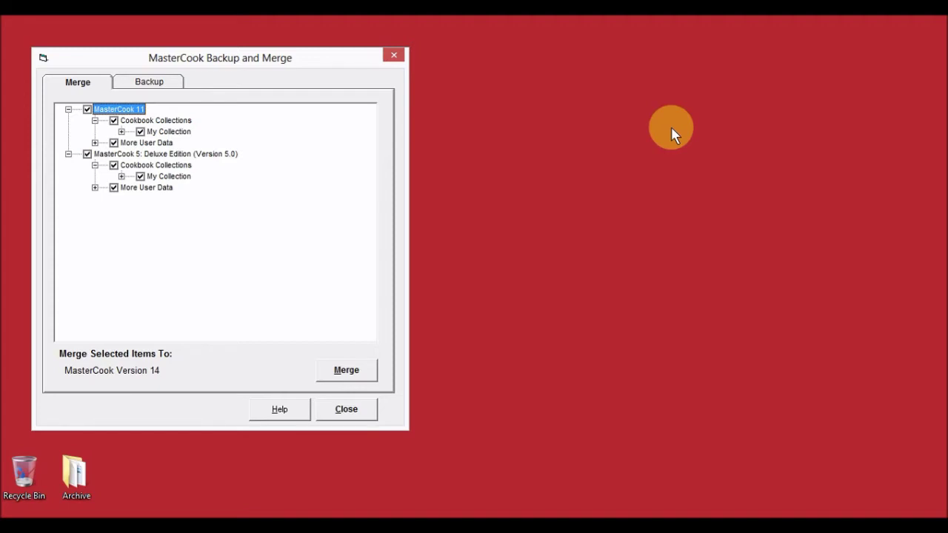
click(86, 84)
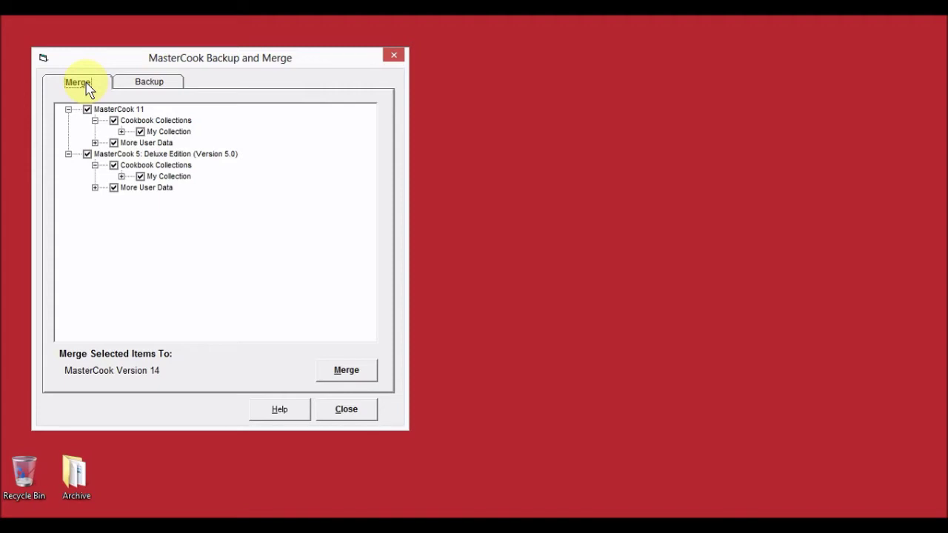
- Collapse MasterCook 5, uncheck MasterCook 11, then tick Tried and True.mc2 and Tues Night Dinner.mnu
click(68, 154)
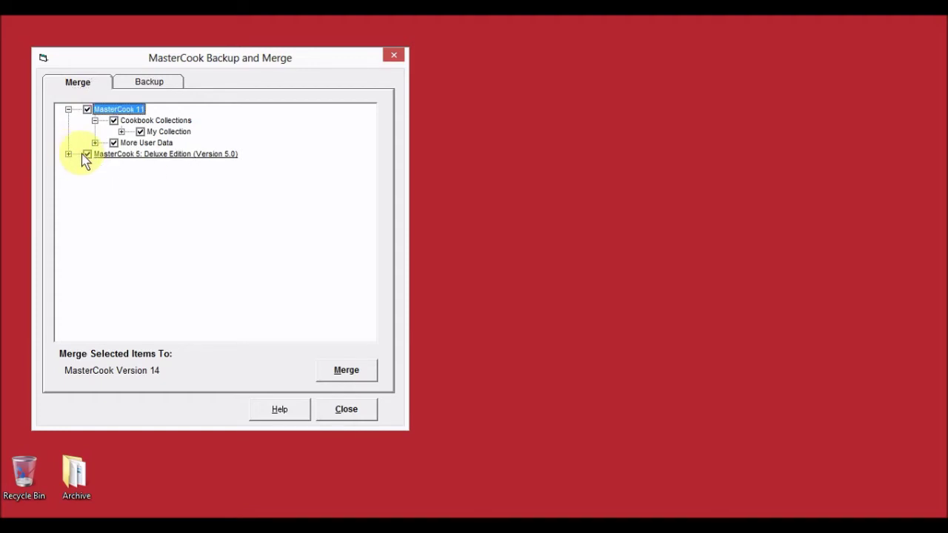
click(87, 110)
click(122, 132)
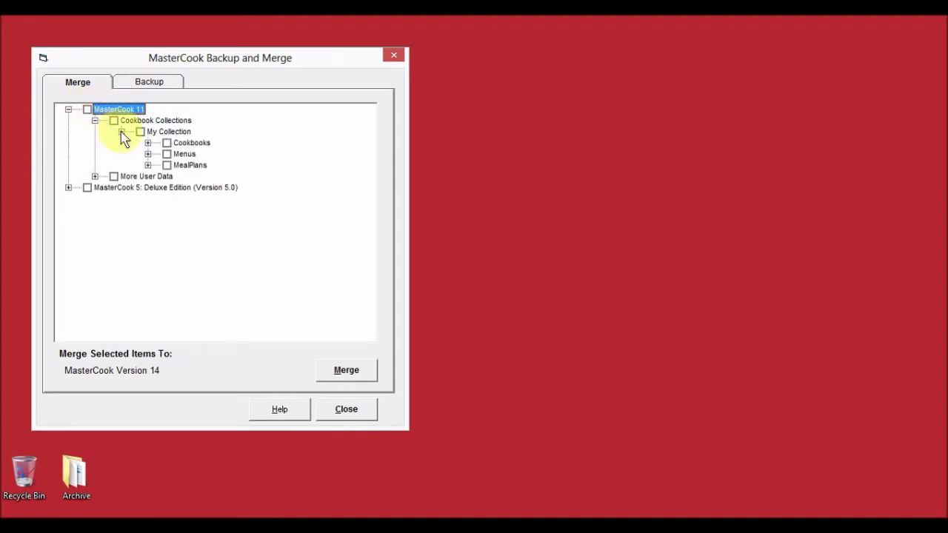
click(148, 143)
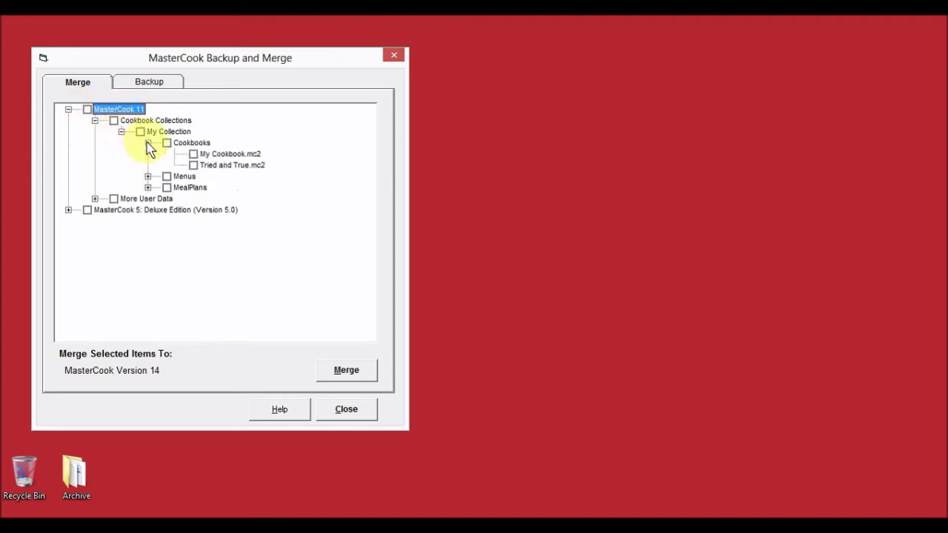
click(194, 165)
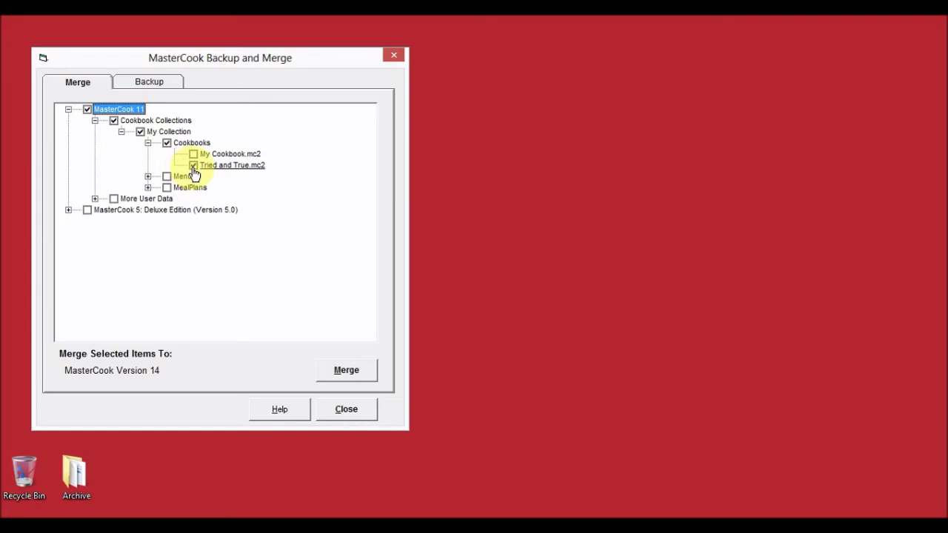
click(148, 176)
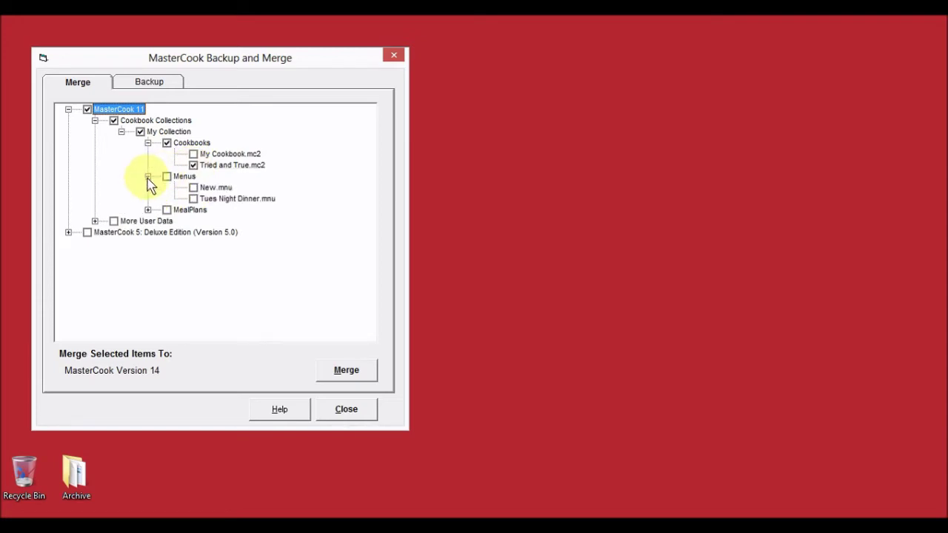
click(194, 200)
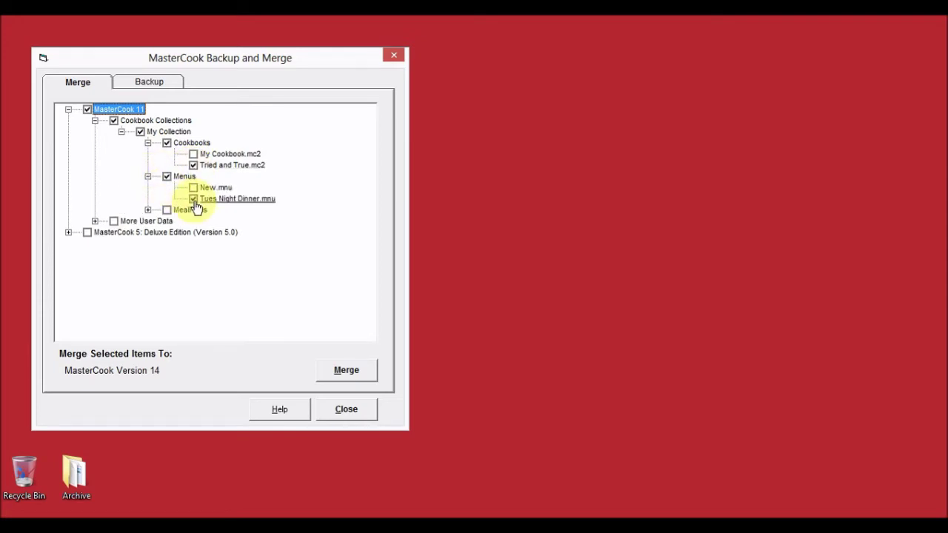
- Tick General Groceries.sl and the Ingredient List under More User Data, then start the merge
click(95, 220)
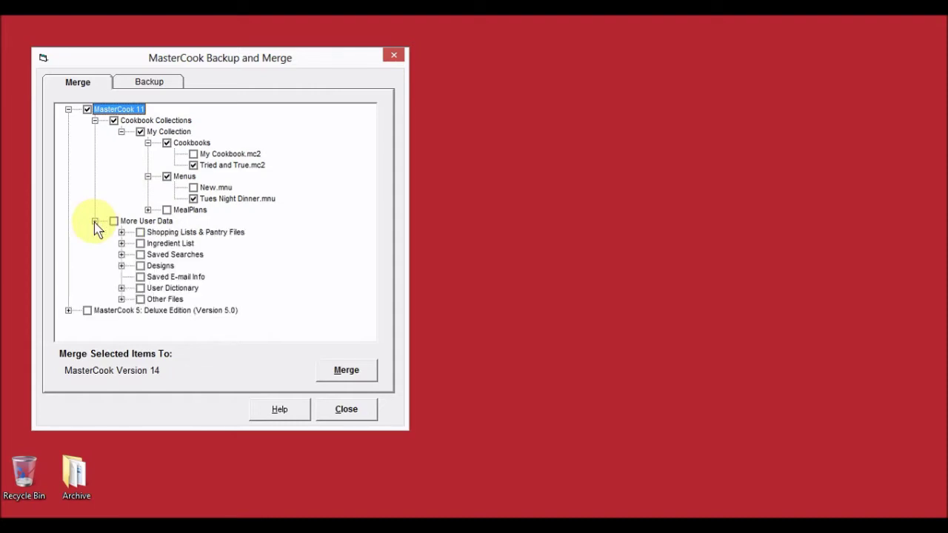
click(121, 231)
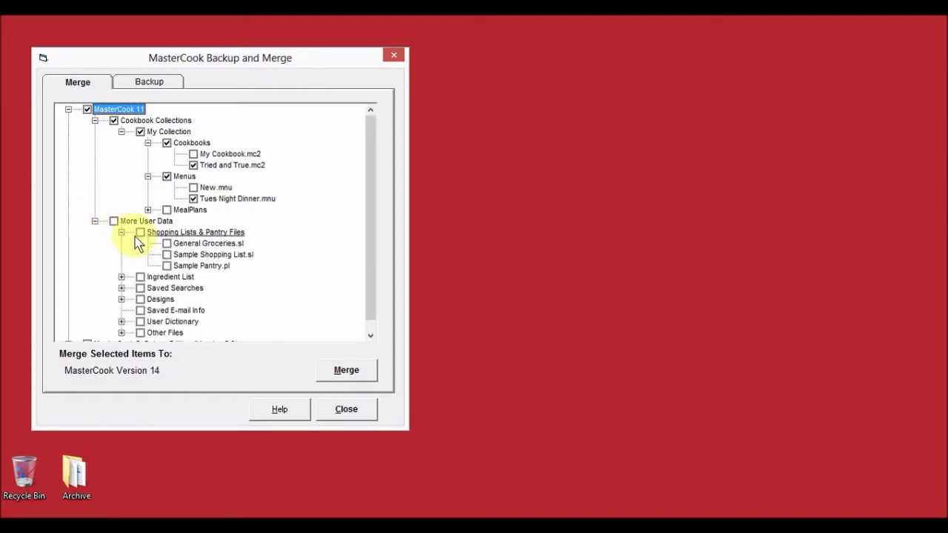
click(167, 243)
click(141, 278)
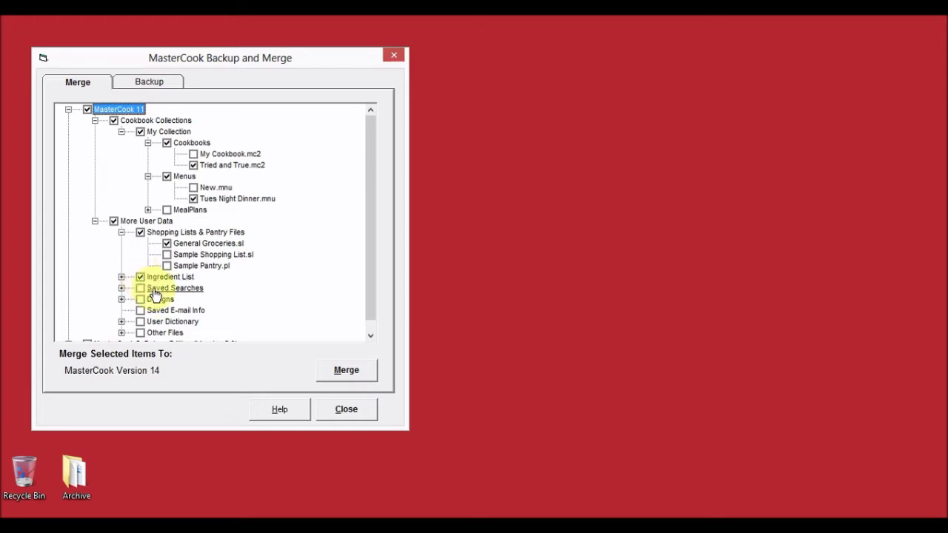
click(327, 382)
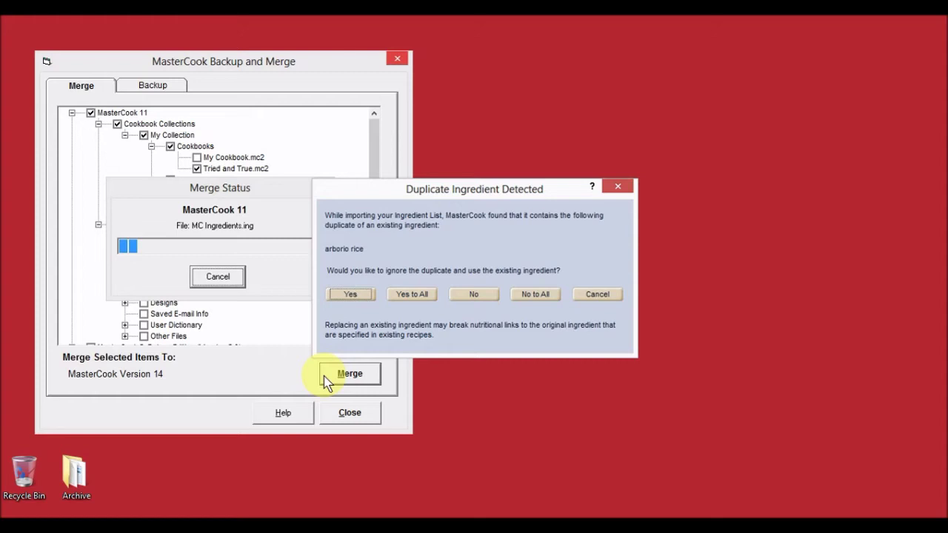
- Answer No to All for duplicate ingredients and acknowledge the successful merge
click(521, 296)
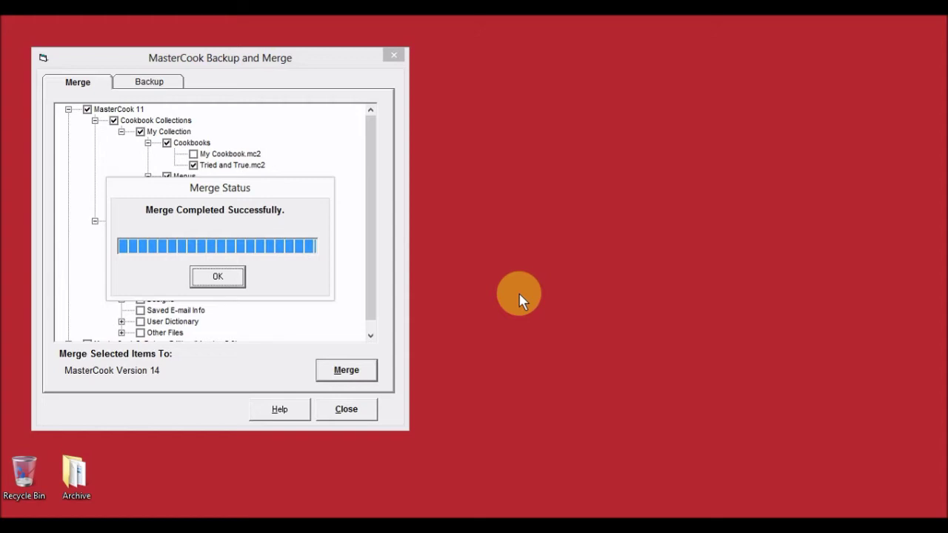
click(228, 277)
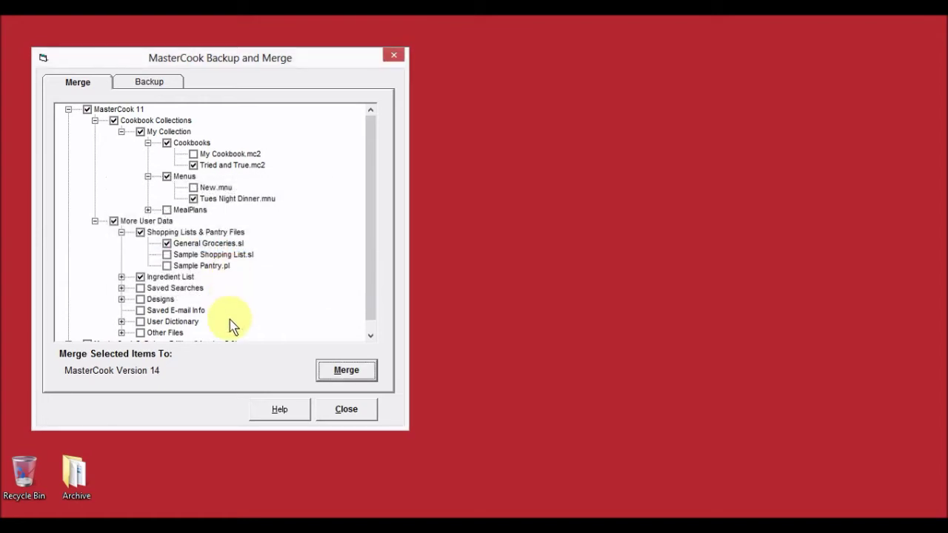
- Close Backup and Merge and select the Tried and True cookbook in the Cookbooks library
click(345, 413)
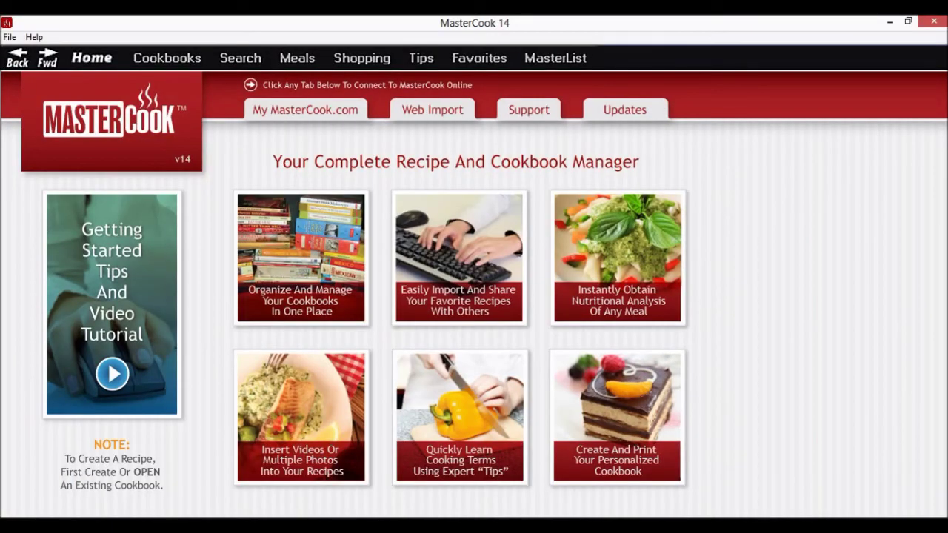
click(155, 55)
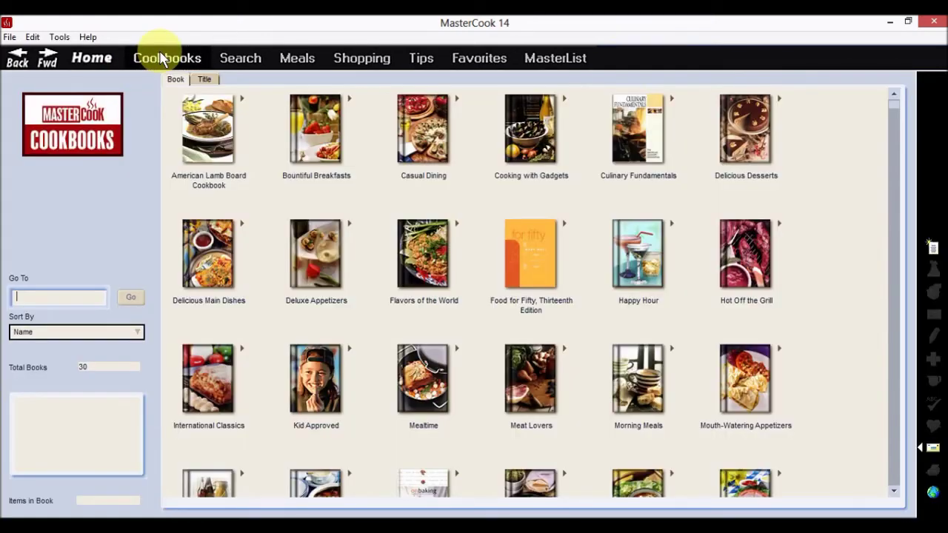
scroll(890, 373, down, 3)
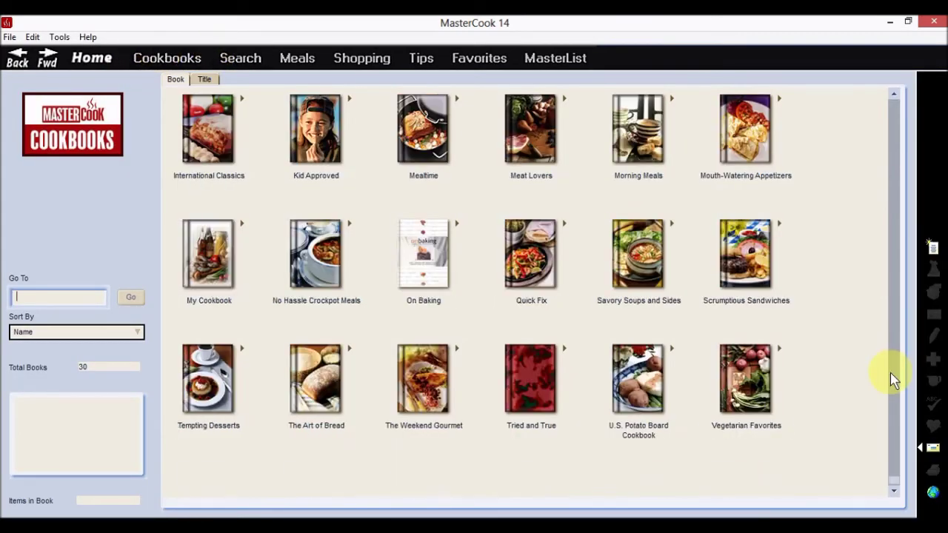
click(557, 376)
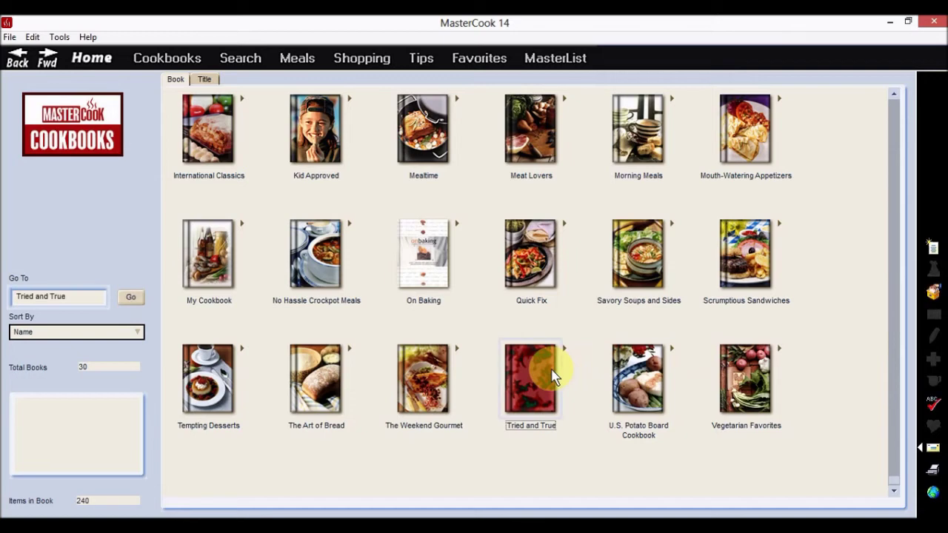
- Check the Current Shopping List choices on the Shopping page without changing them
click(363, 59)
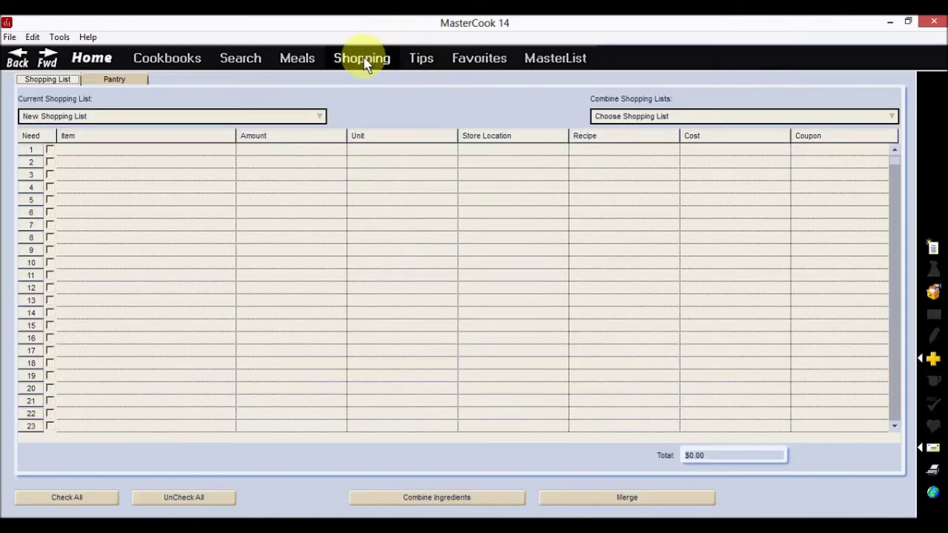
click(321, 119)
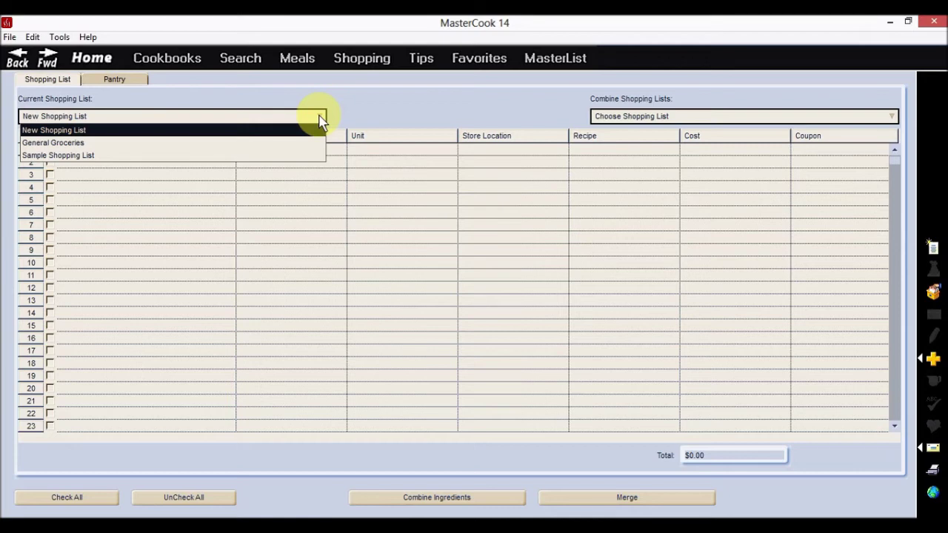
click(293, 59)
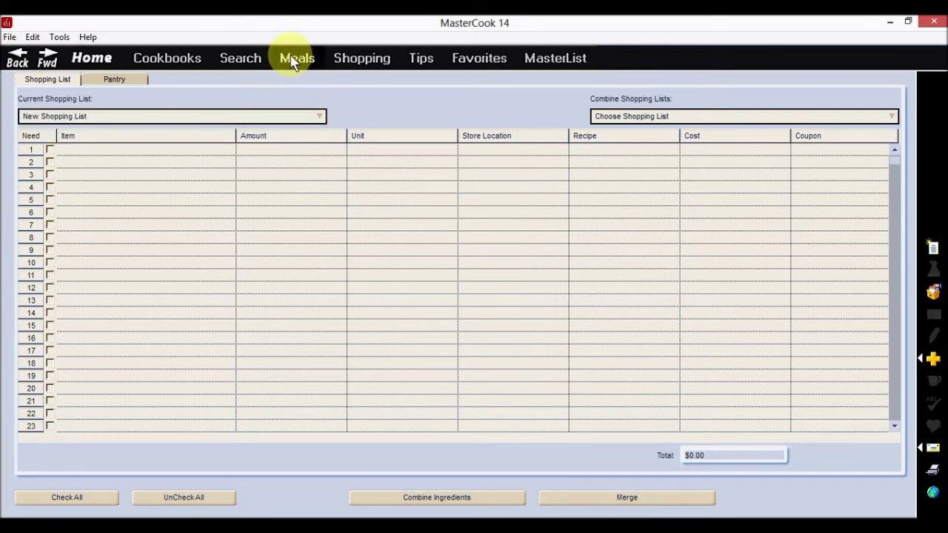
- Go to the Meals page and select the Tues Night Dinner menu
click(293, 59)
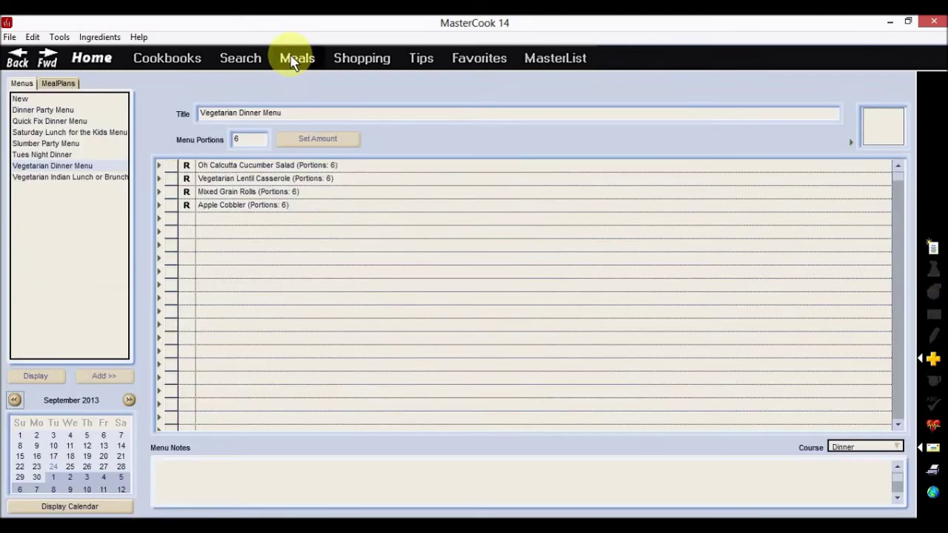
click(30, 157)
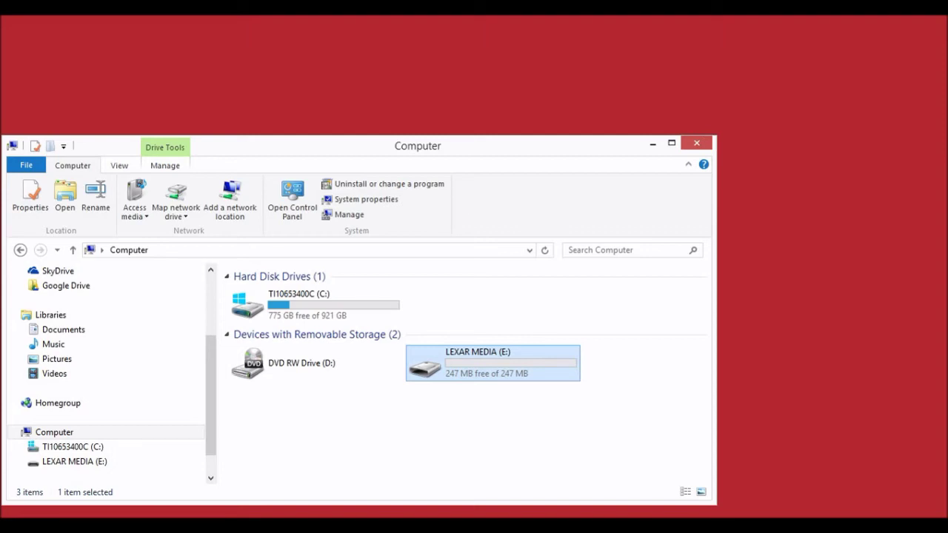
- Copy the Mc Tools and My Collection folders from Public Documents\MasterCook onto LEXAR MEDIA (E:)
double_click(334, 310)
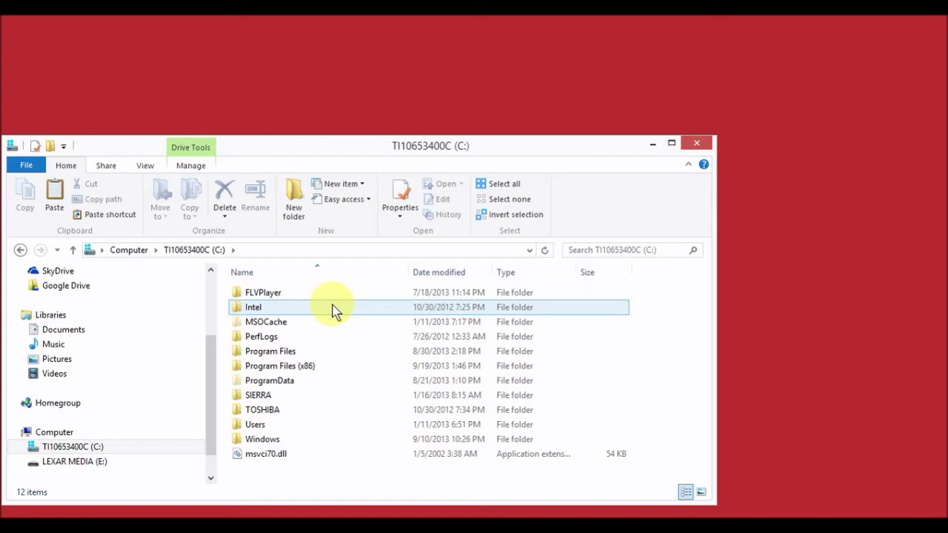
double_click(258, 424)
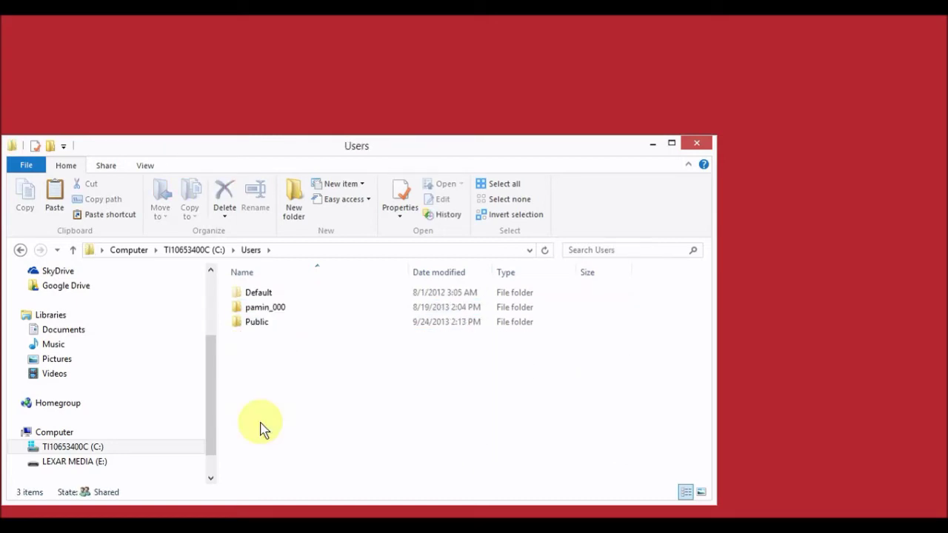
double_click(263, 321)
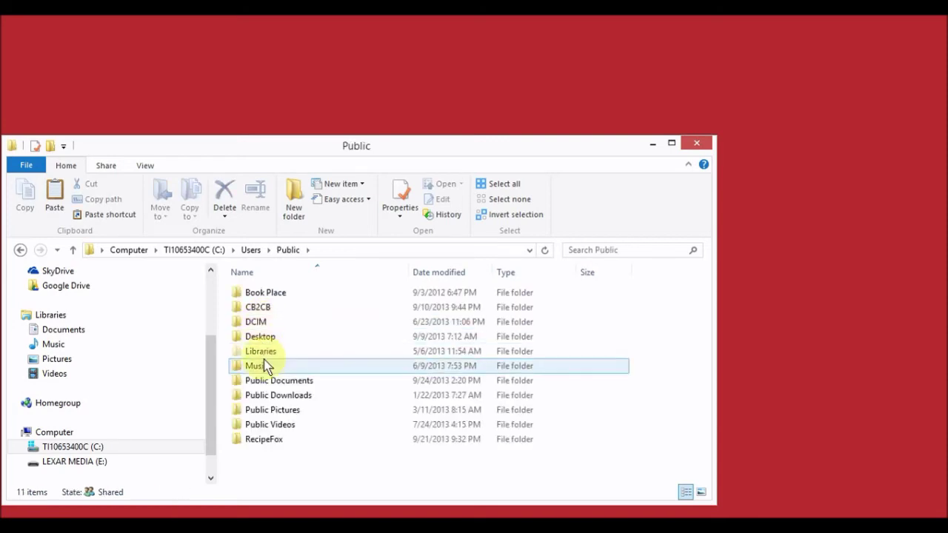
double_click(277, 381)
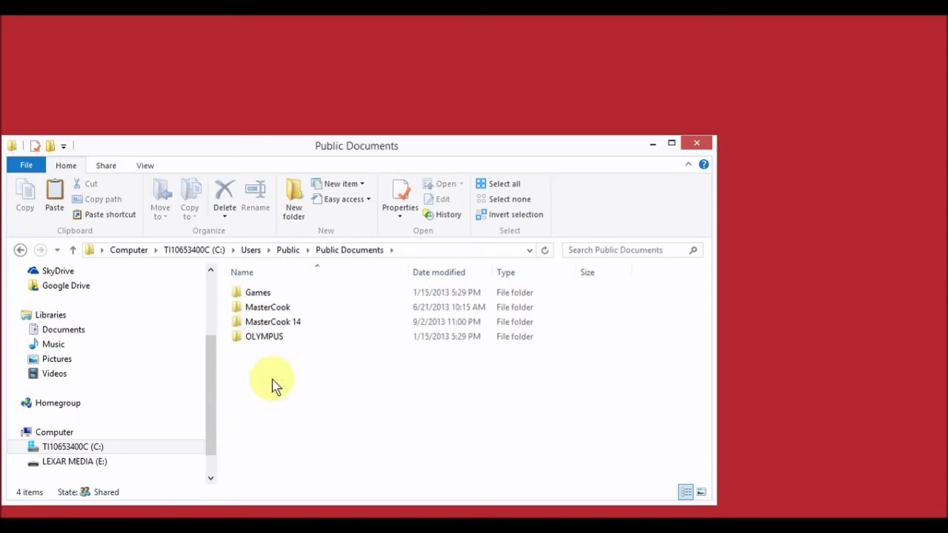
double_click(278, 309)
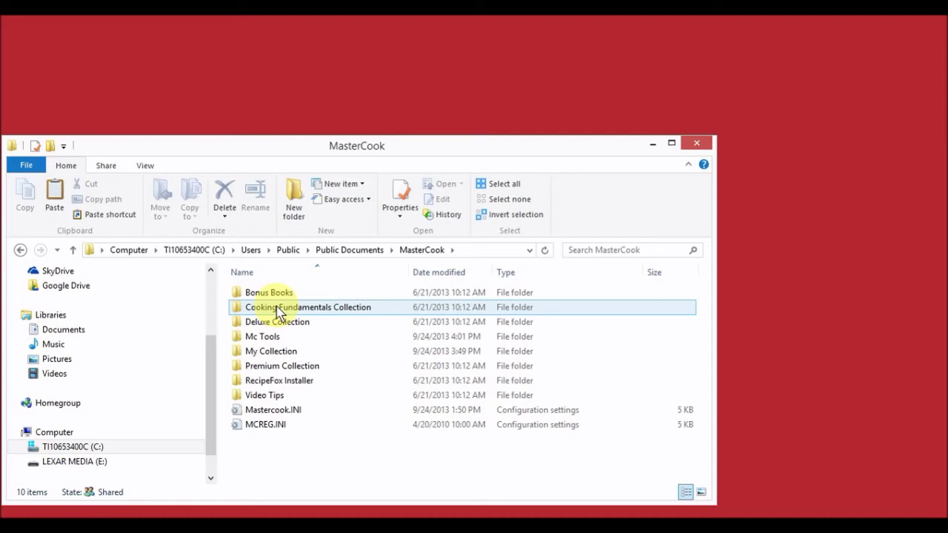
click(257, 340)
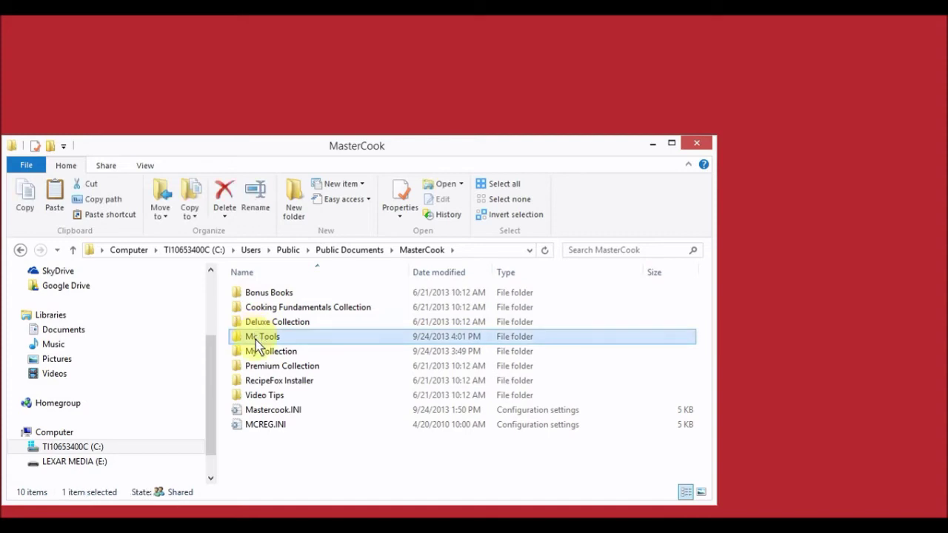
ctrl+click(260, 354)
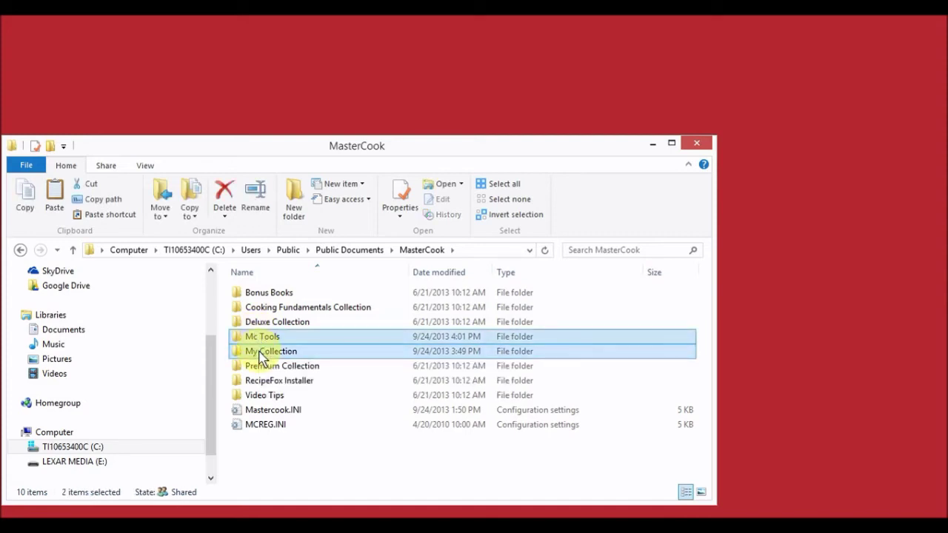
click(24, 197)
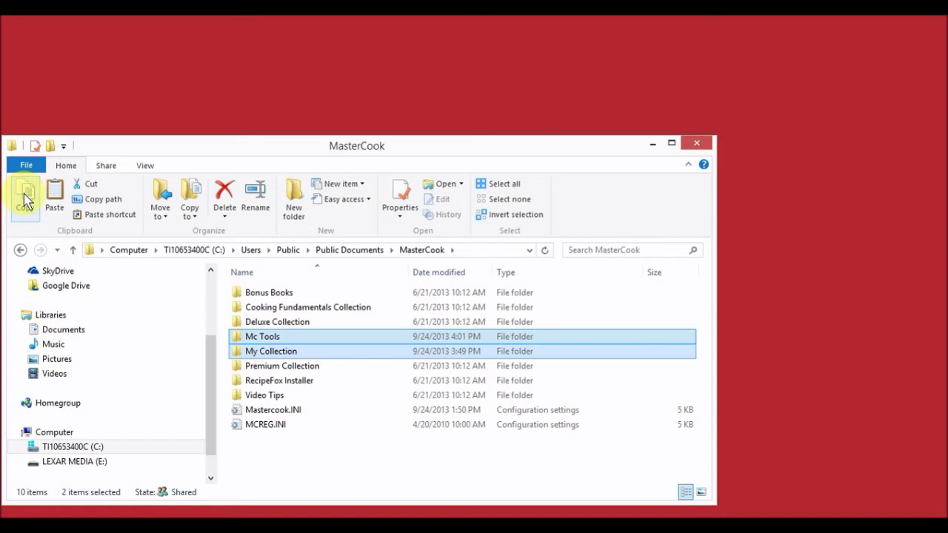
click(85, 463)
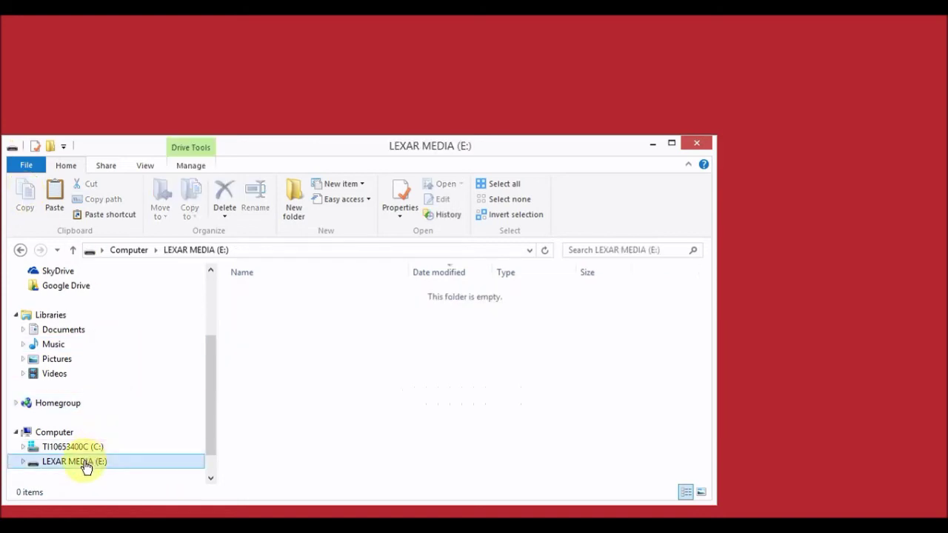
click(56, 208)
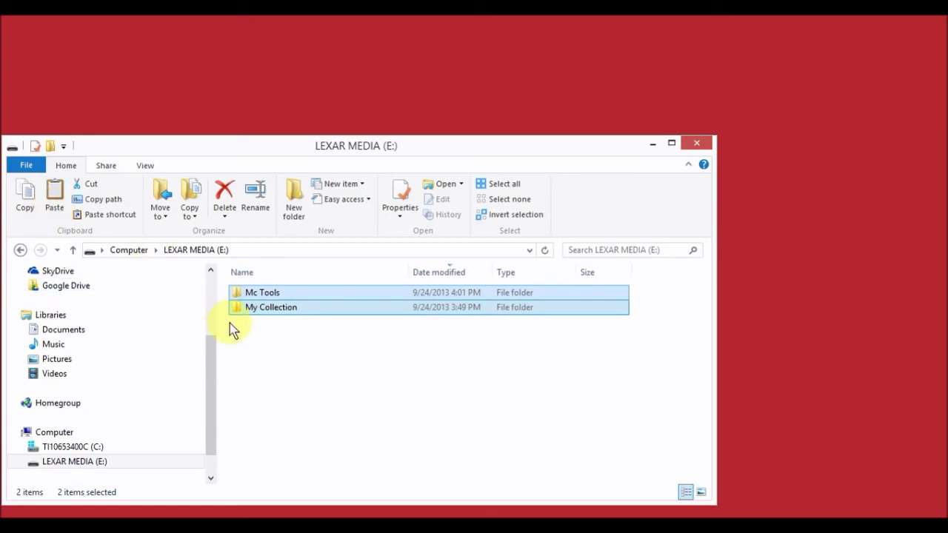
- Copy Tried and True.mc2 and Tues Night Dinner.mnu from the USB drive's My Collection folder
double_click(284, 315)
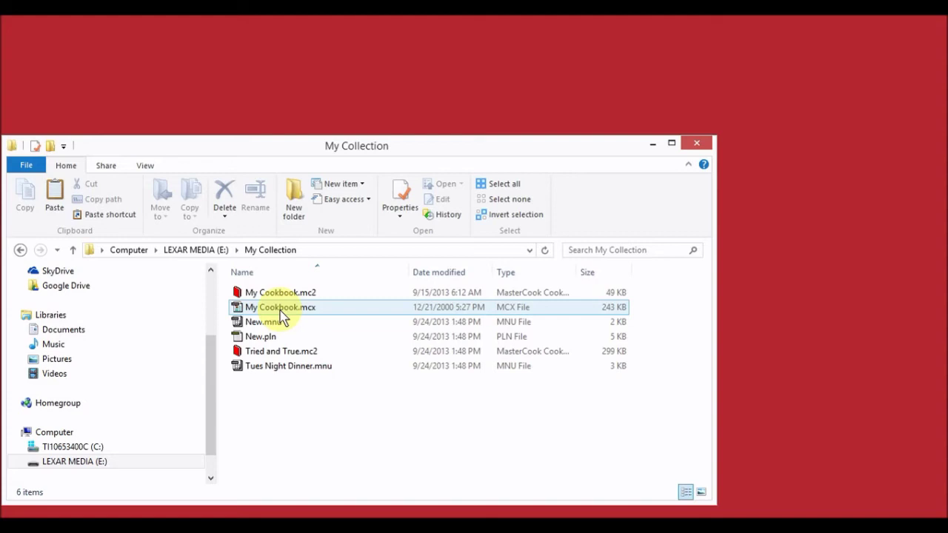
click(288, 351)
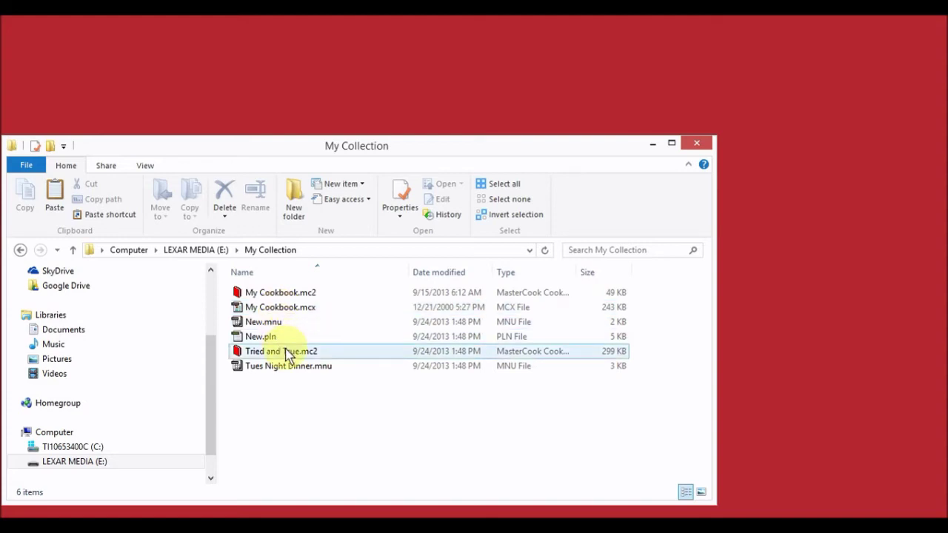
click(288, 353)
ctrl+click(275, 369)
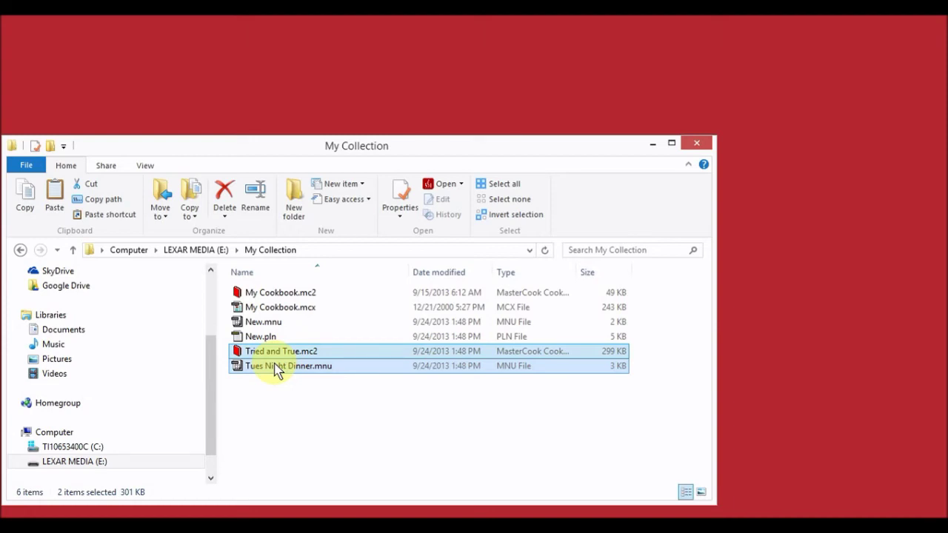
click(25, 208)
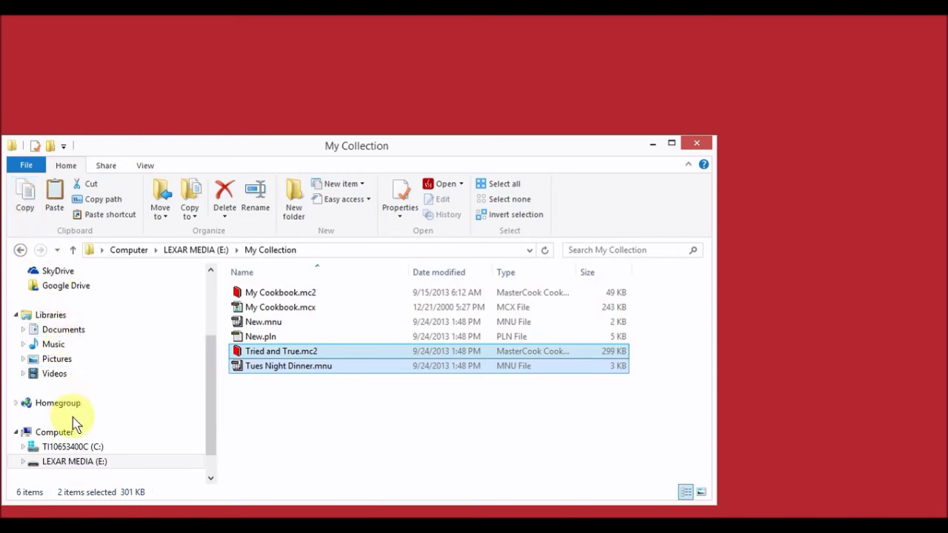
- Paste Tried and True.mc2 and Tues Night Dinner.mnu into Public Documents\MasterCook 14\My Collection
click(77, 448)
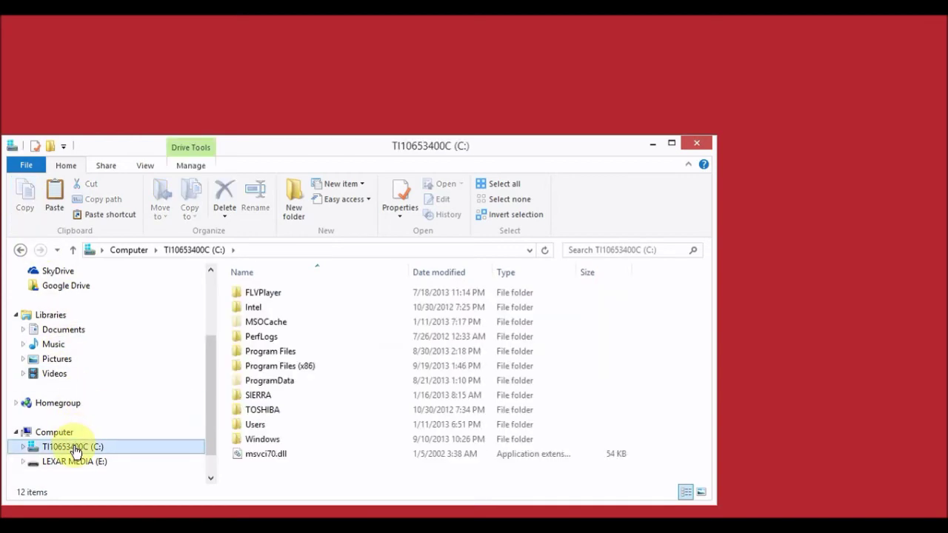
double_click(257, 427)
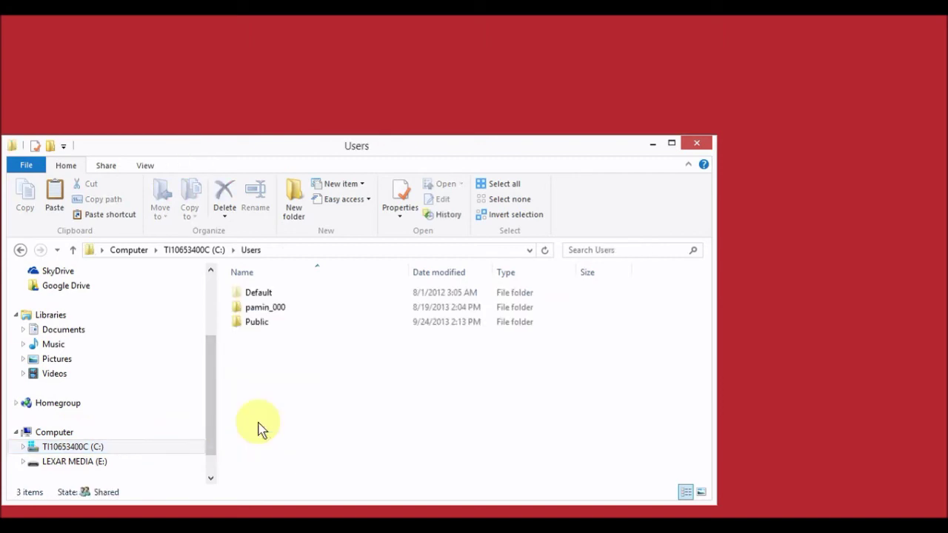
double_click(255, 326)
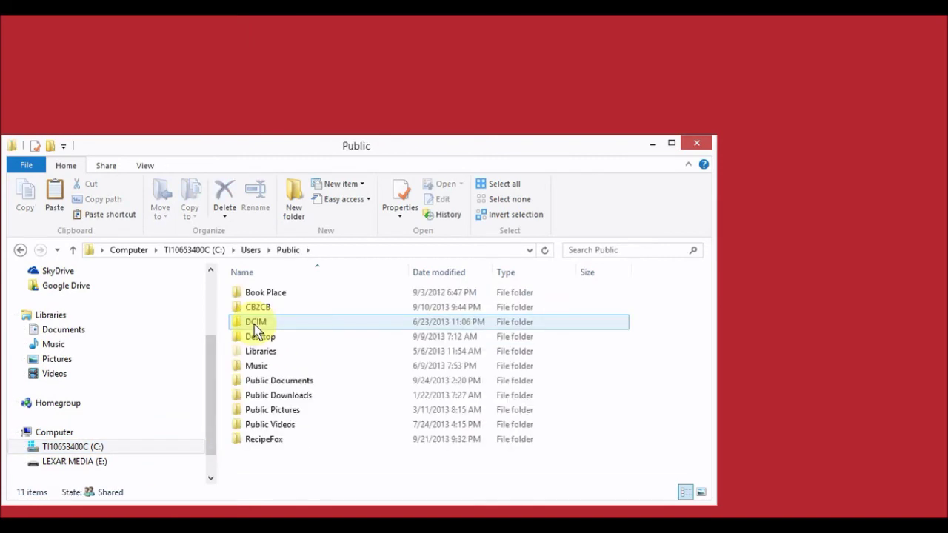
double_click(271, 381)
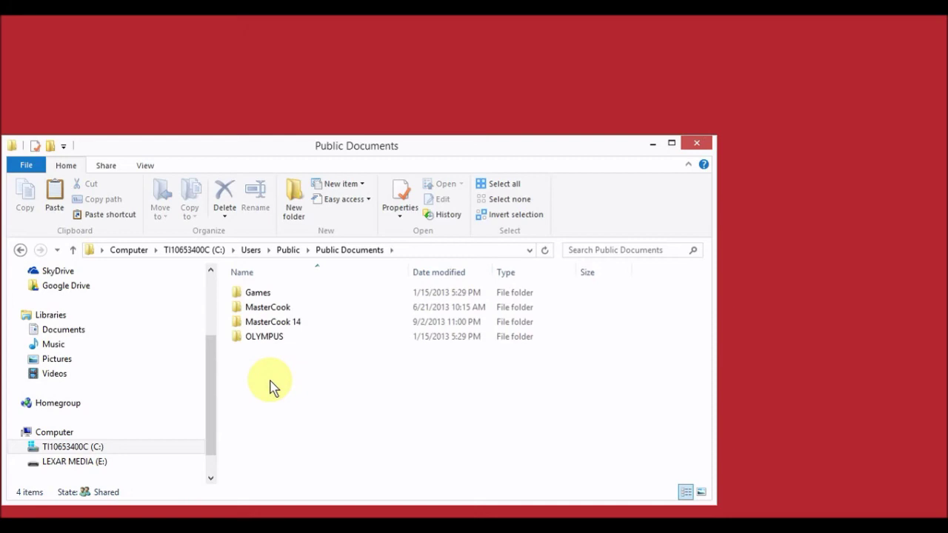
double_click(281, 324)
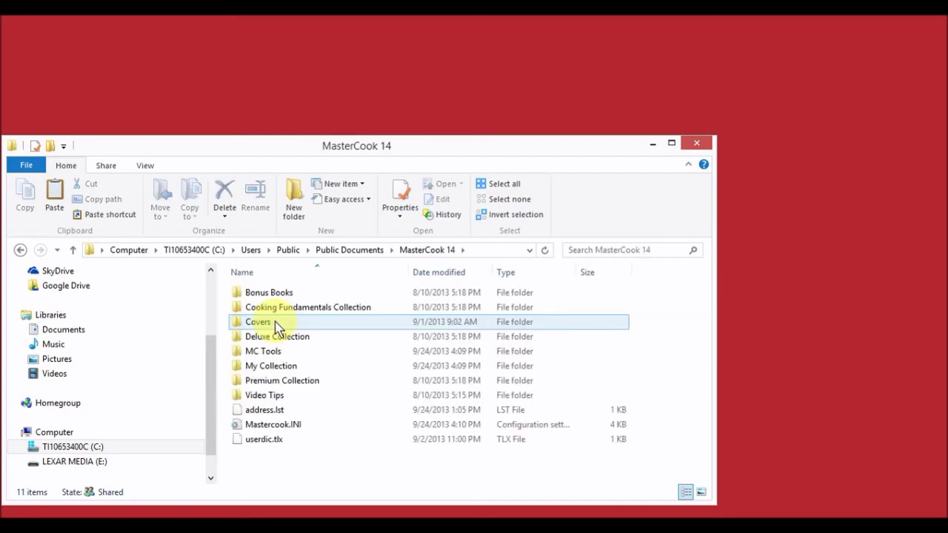
double_click(266, 365)
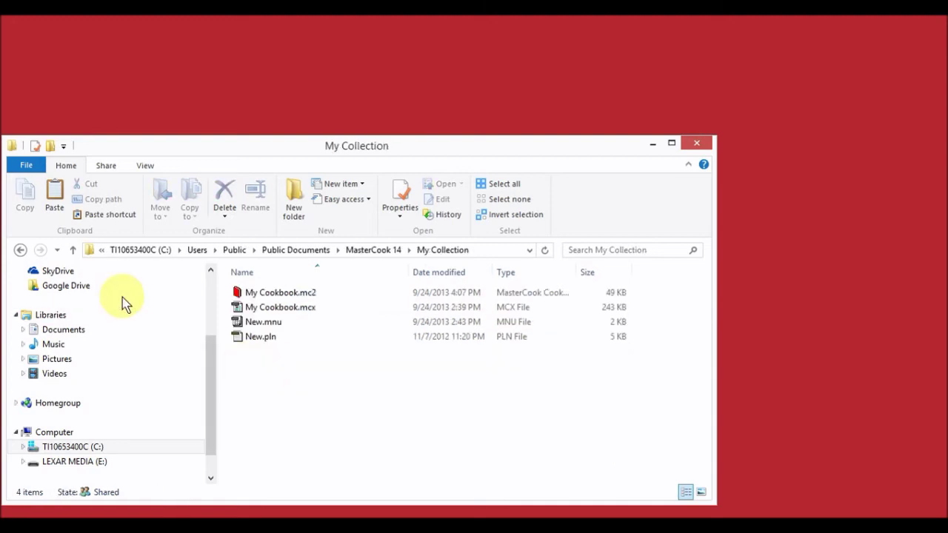
click(54, 198)
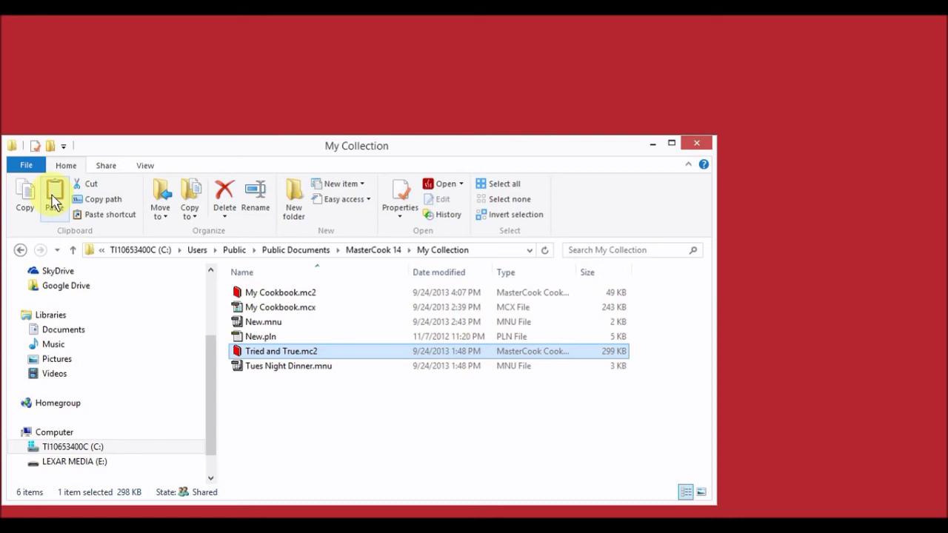
click(79, 462)
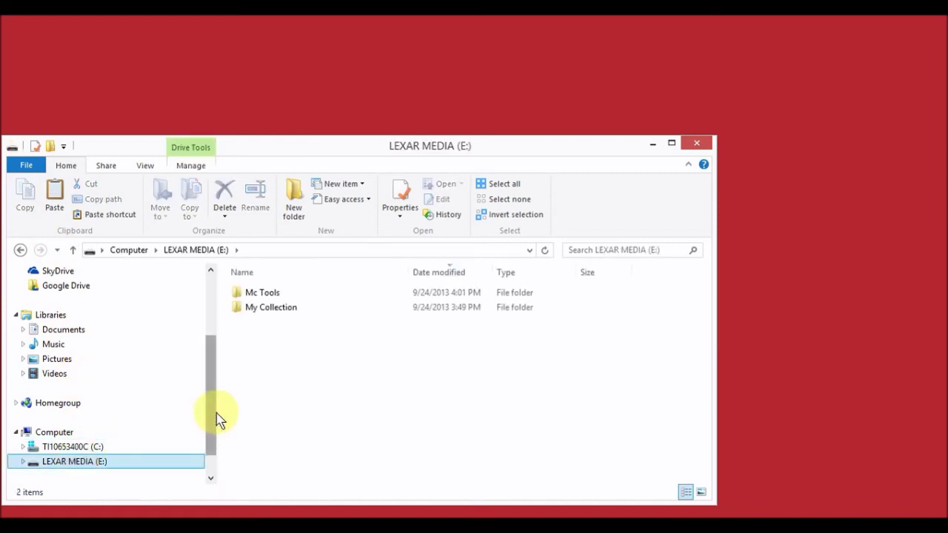
- Select and copy General Groceries.sl and MC Ingredients.ing from the E: drive's Mc Tools folder
double_click(260, 298)
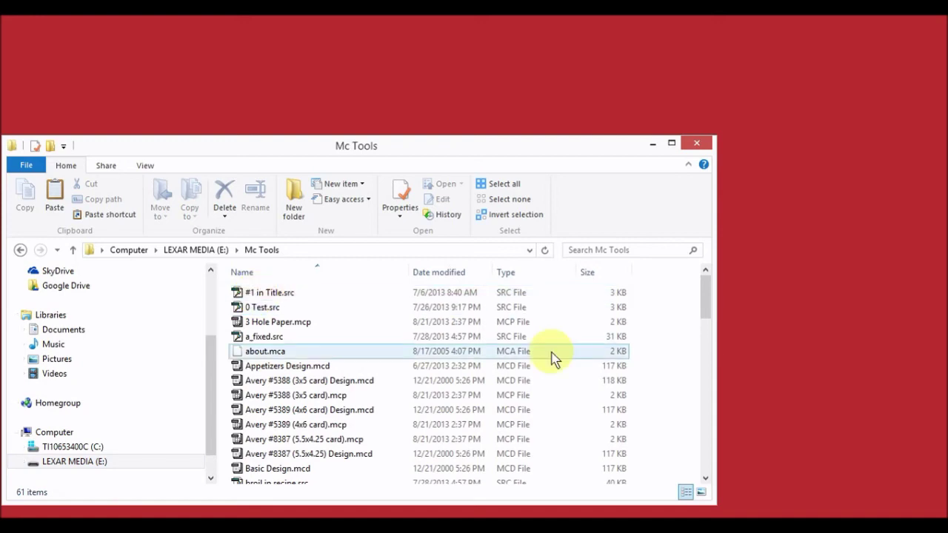
click(706, 398)
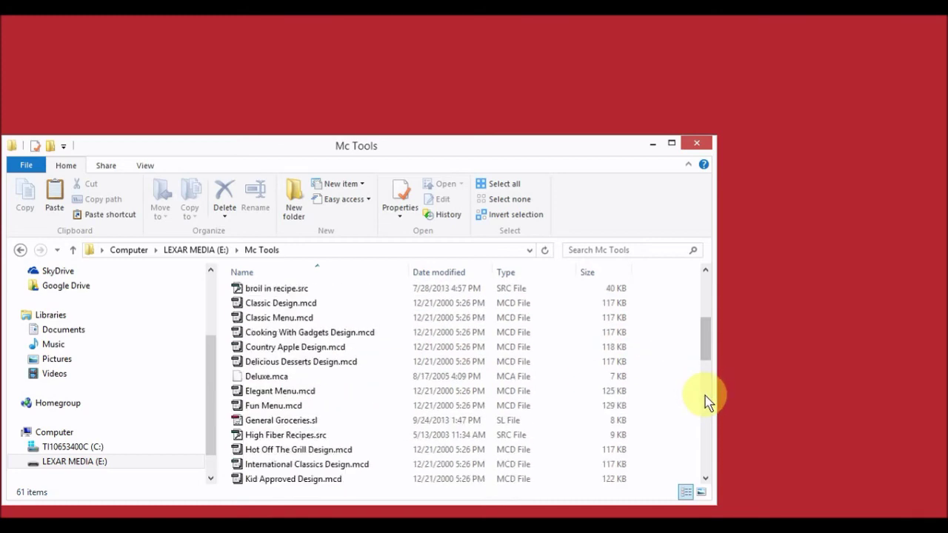
click(255, 421)
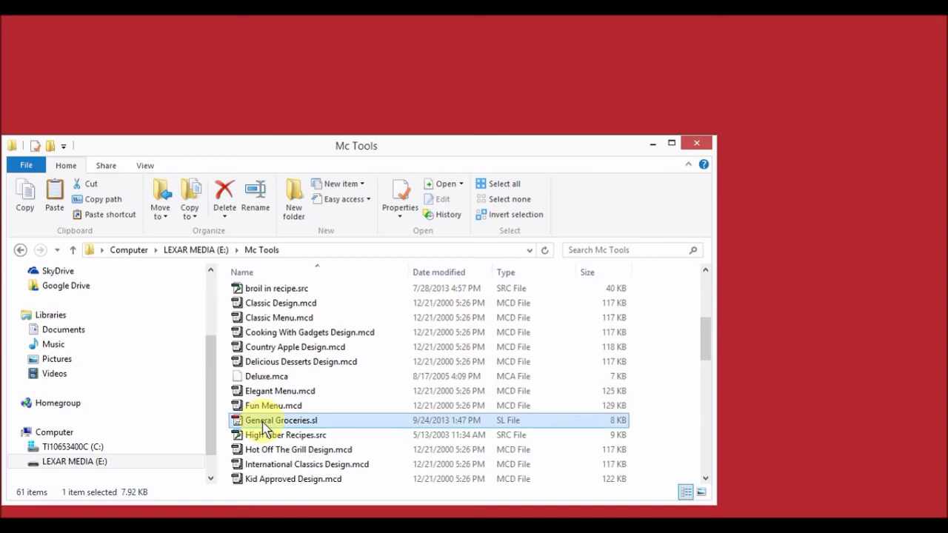
click(706, 448)
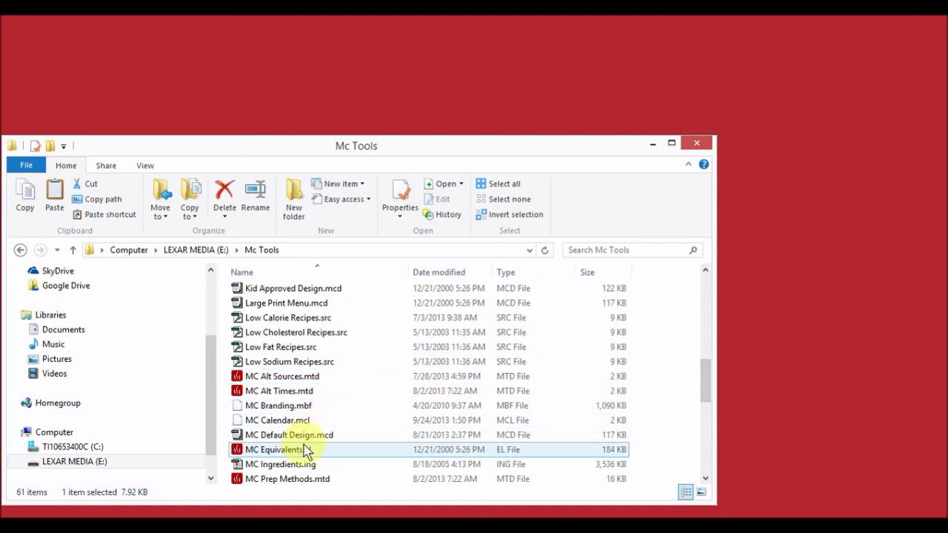
ctrl+click(281, 472)
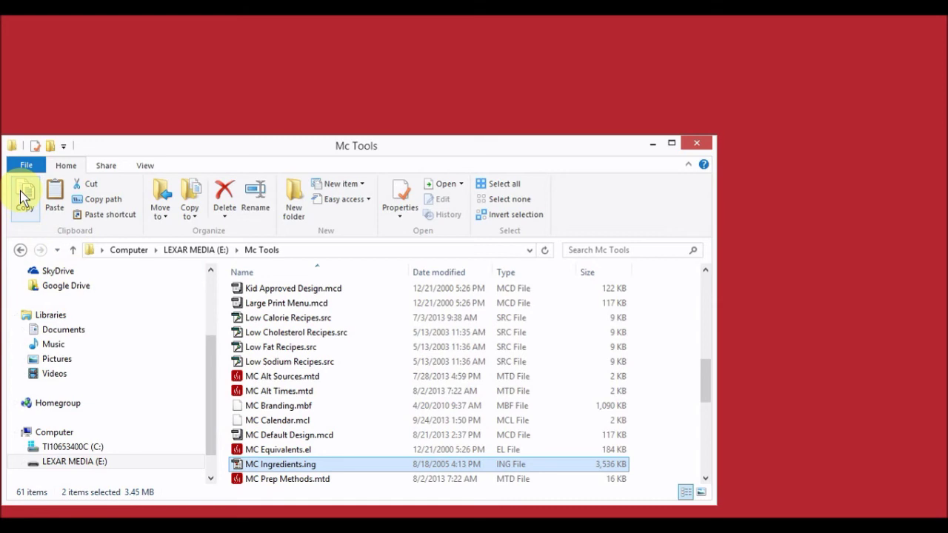
click(83, 449)
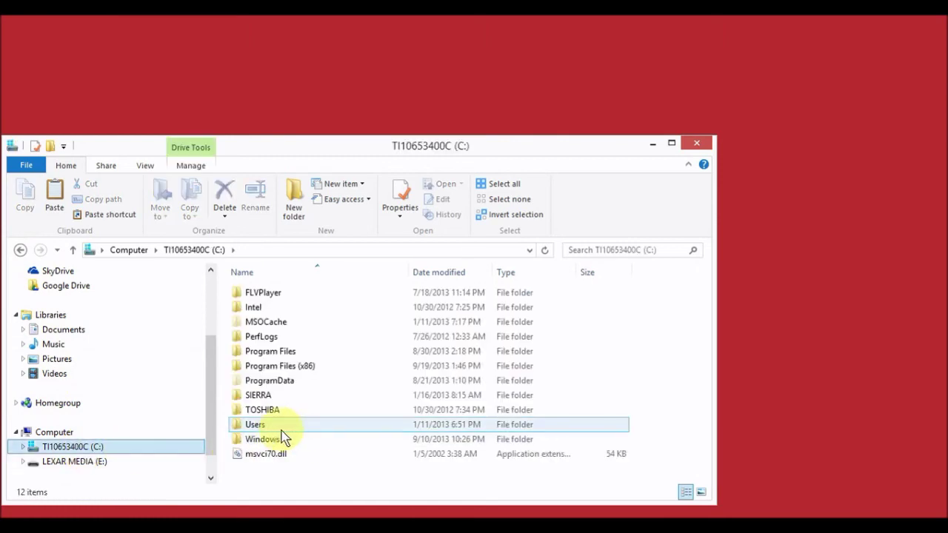
- Paste General Groceries.sl and MC Ingredients.ing into Public Documents\MasterCook 14\MC Tools, replacing the existing file
double_click(255, 425)
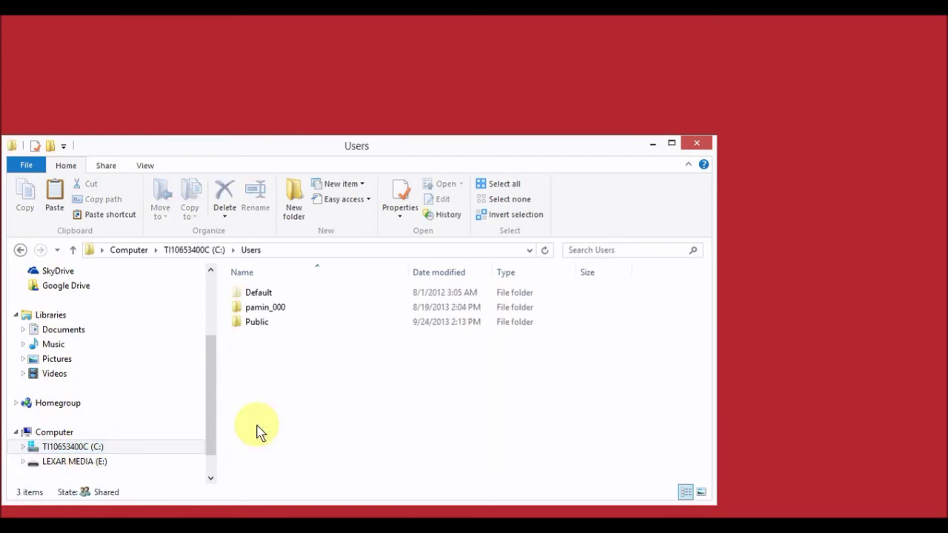
double_click(259, 324)
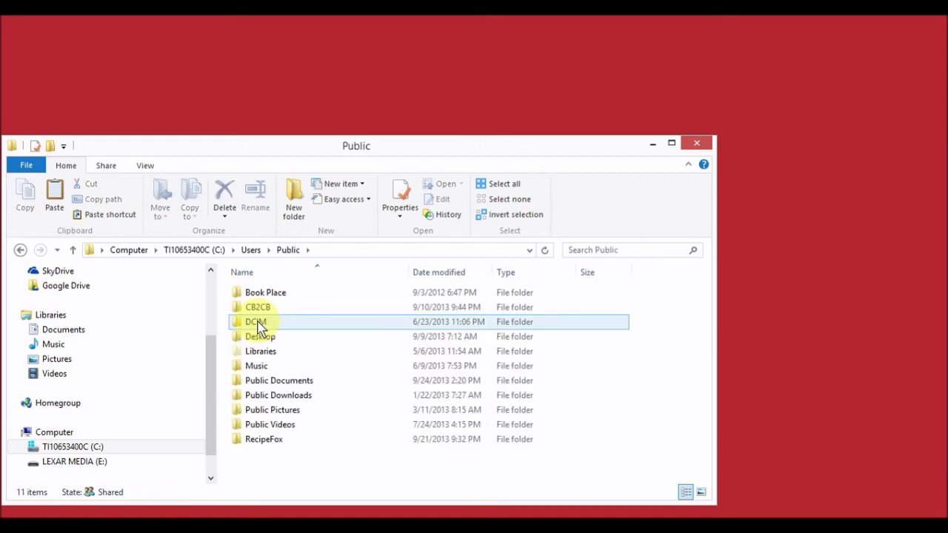
double_click(265, 381)
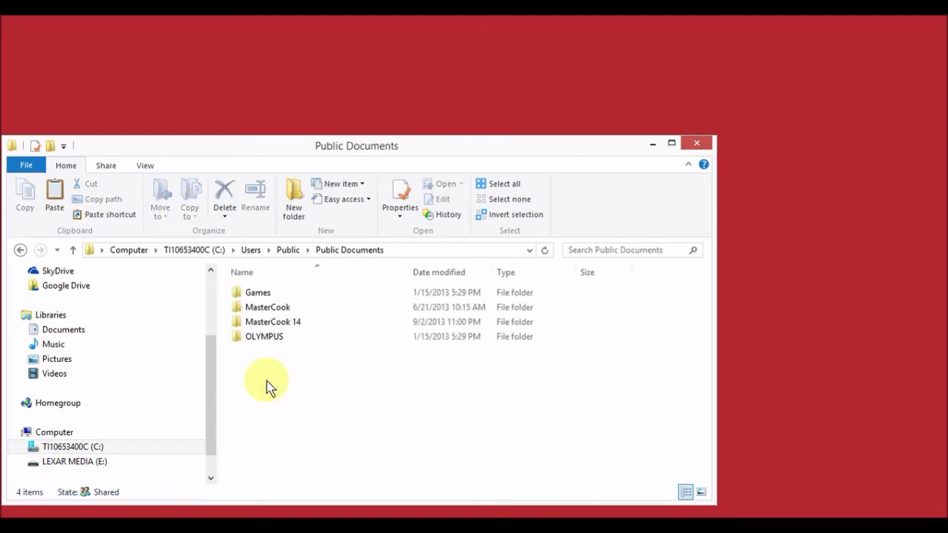
double_click(282, 323)
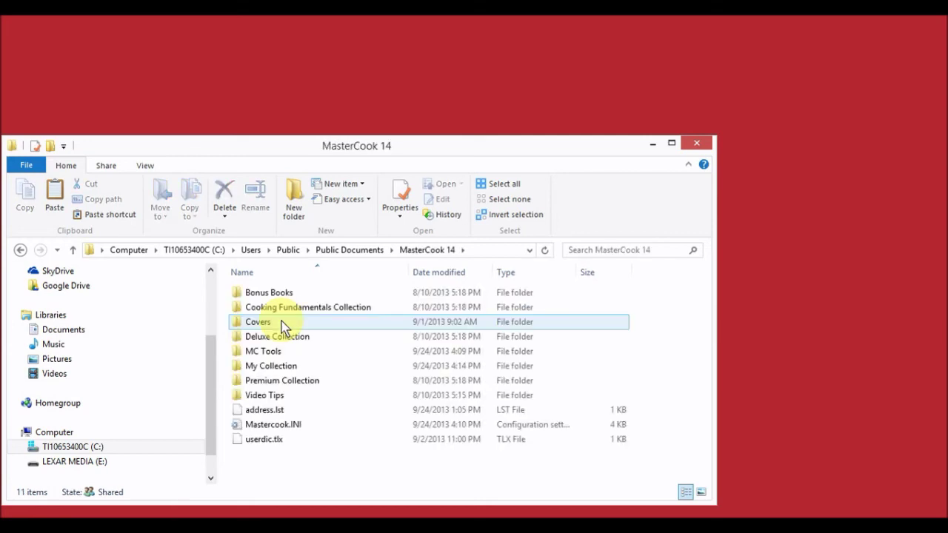
double_click(259, 354)
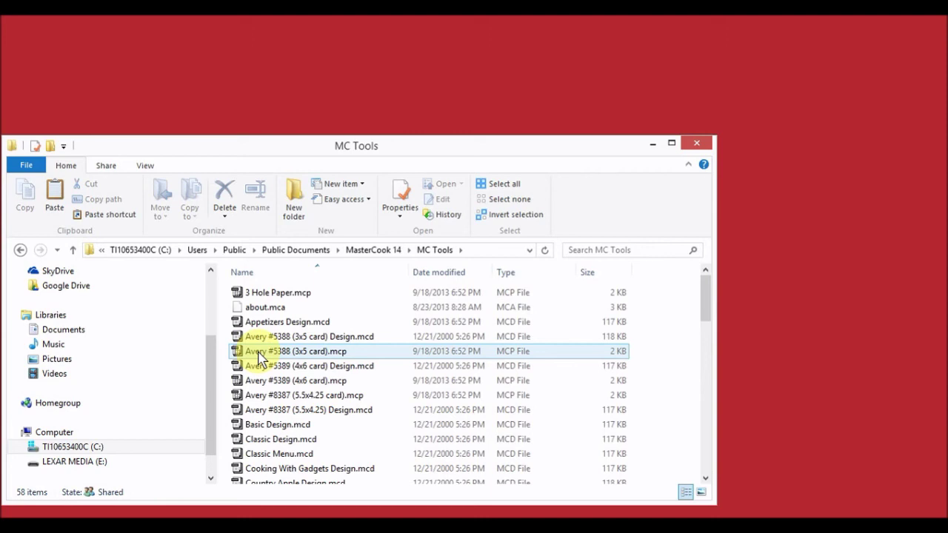
click(53, 201)
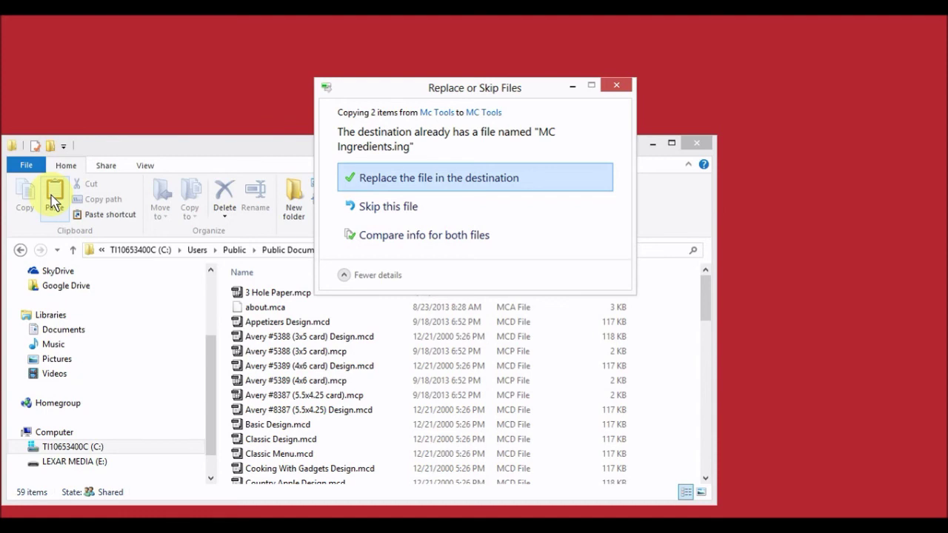
click(409, 177)
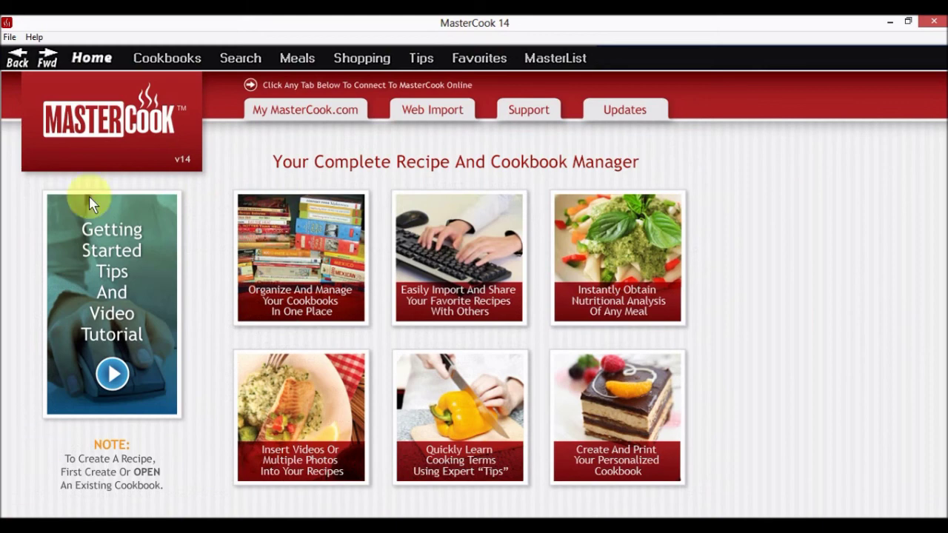
- On the Cookbooks tab, run Tools > Refresh File List and select the Tried and True cookbook
click(147, 62)
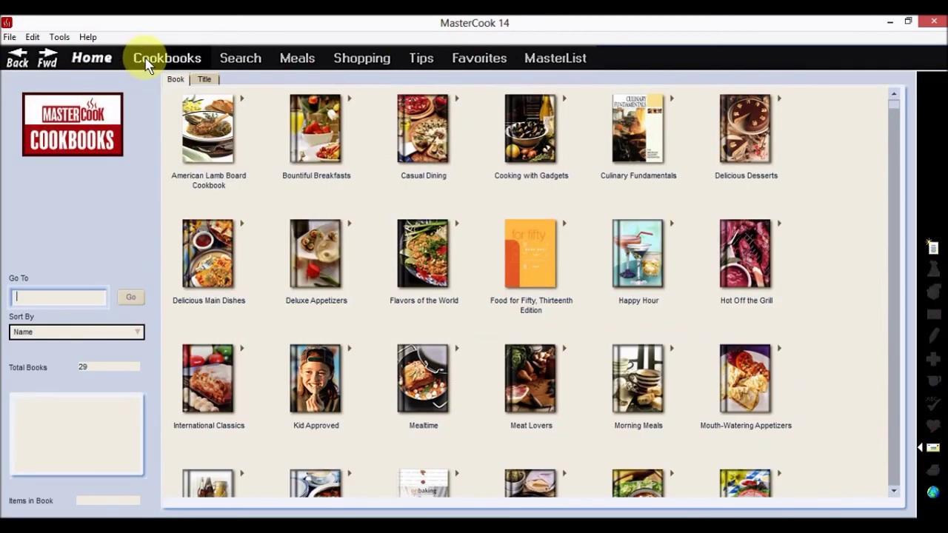
click(60, 39)
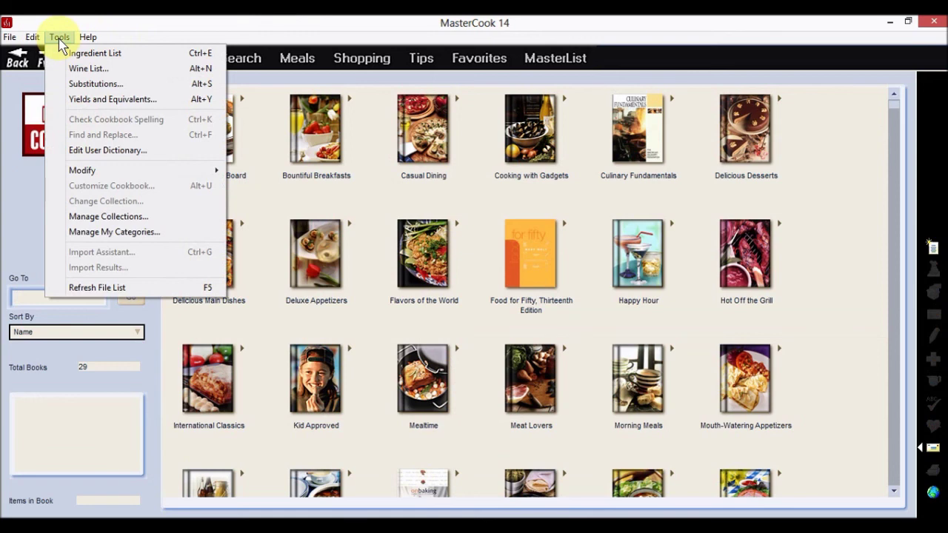
click(121, 291)
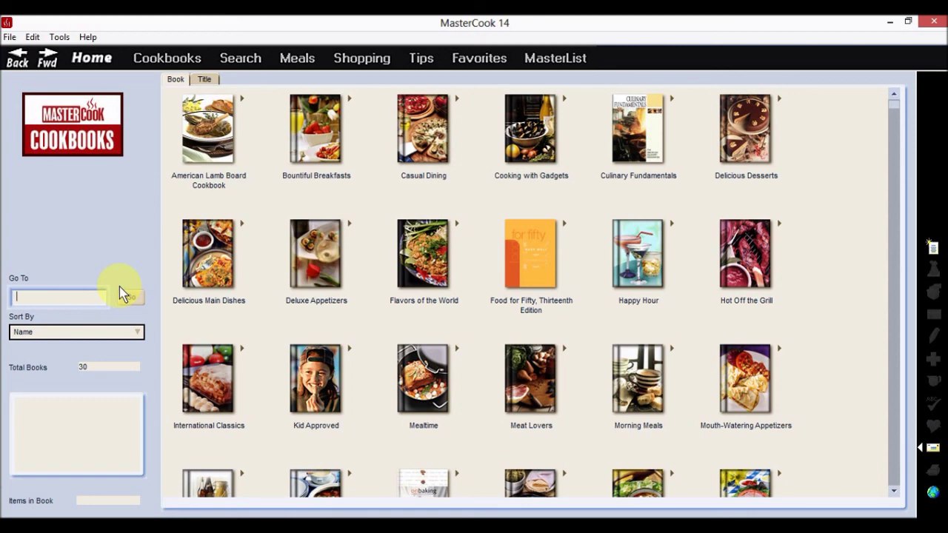
click(893, 411)
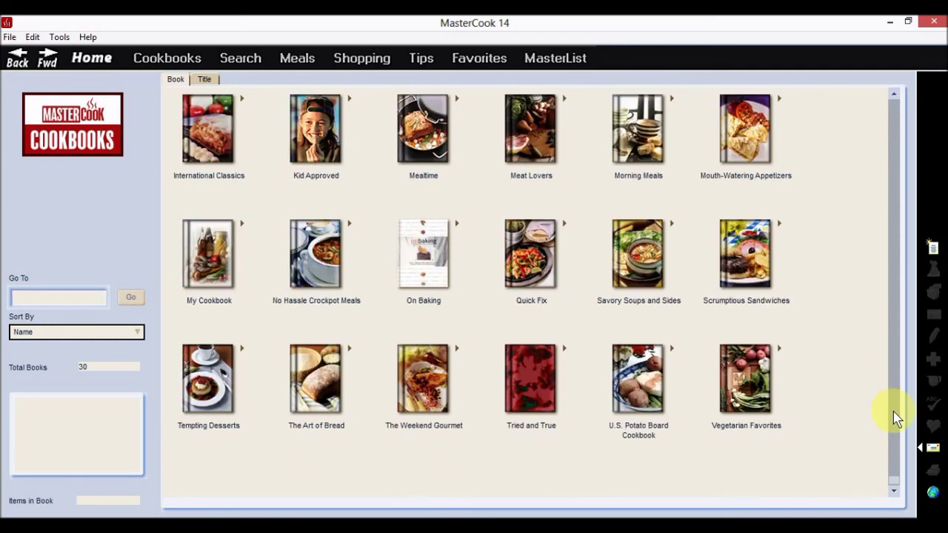
click(530, 364)
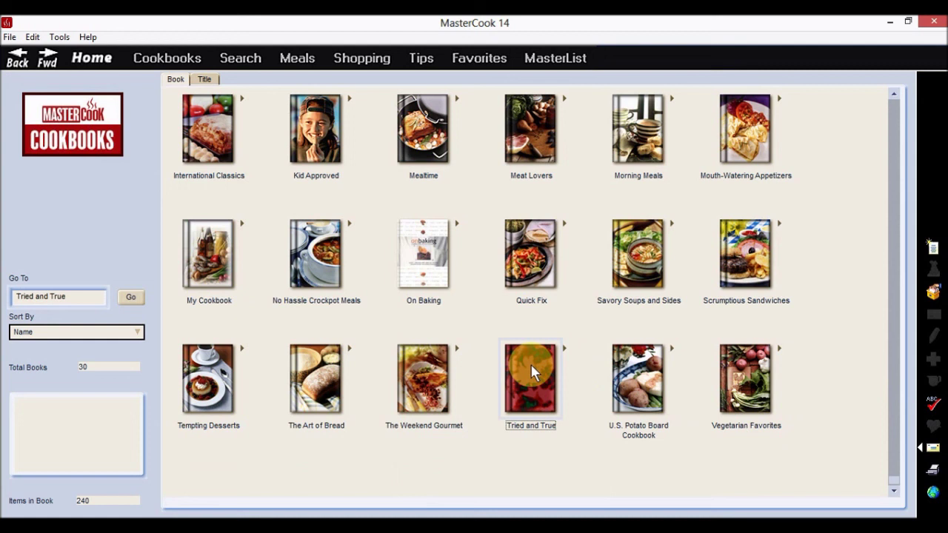